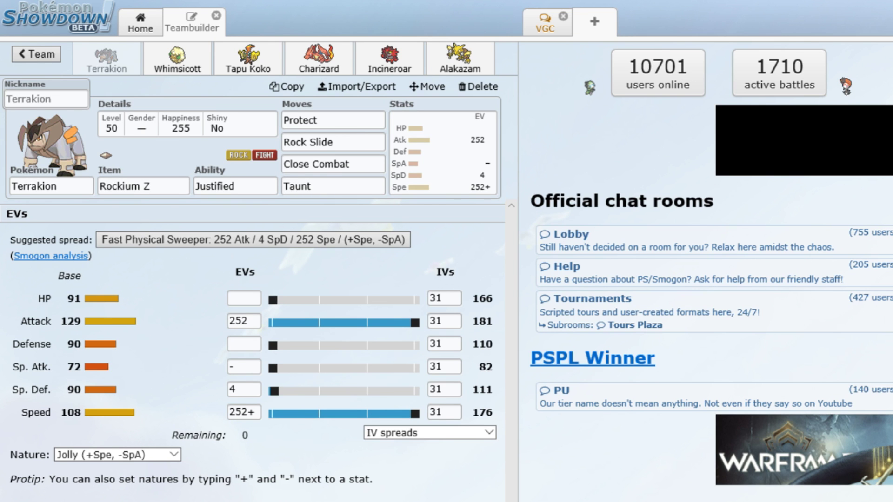
# Review the movesets, items and EV spreads of Whimsicott, Charizard, Tapu Koko and Incineroar.
pyautogui.click(179, 63)
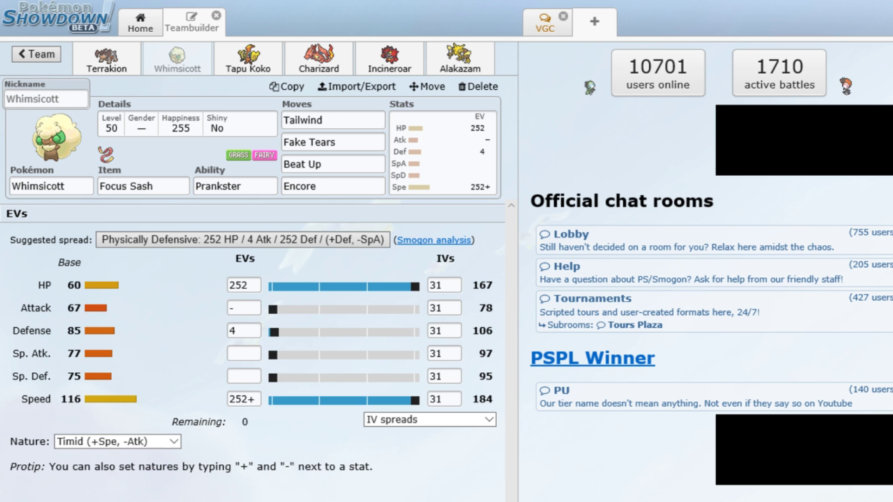
pyautogui.click(304, 77)
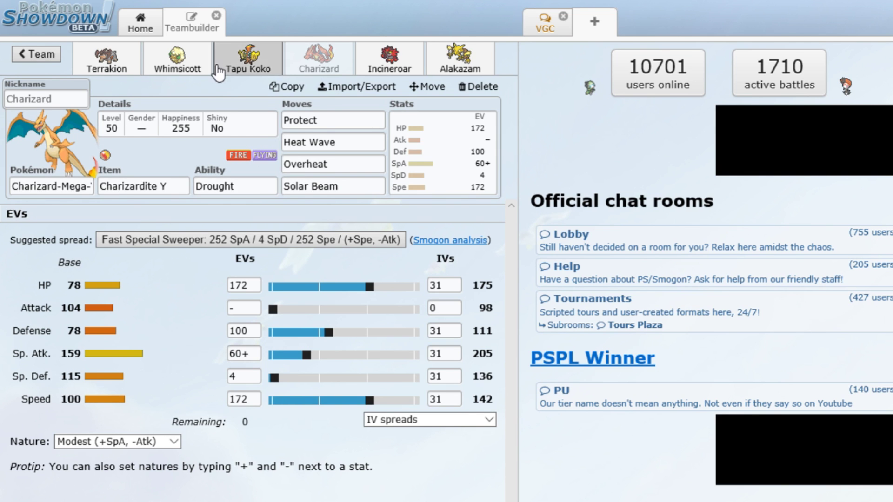
pyautogui.click(246, 58)
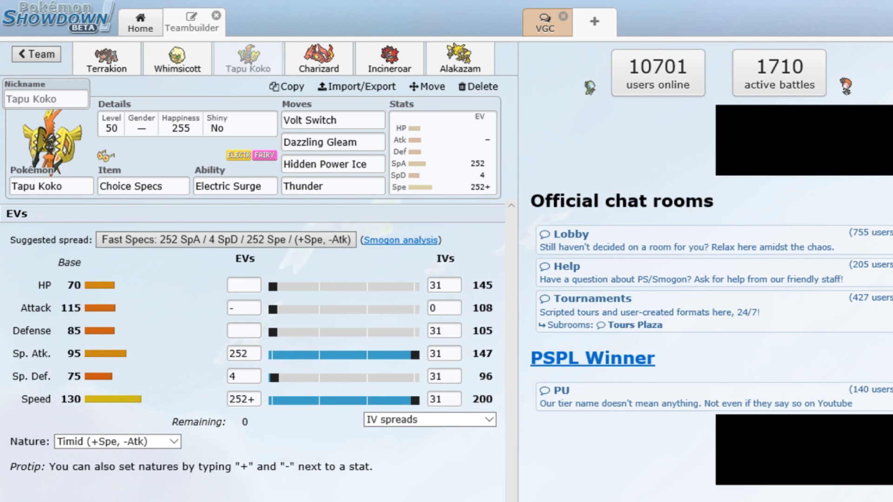
pyautogui.click(399, 59)
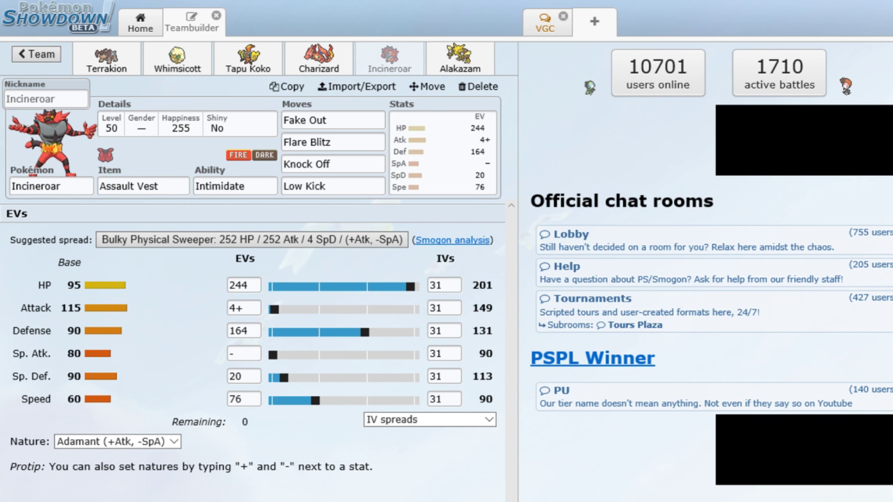
pyautogui.click(248, 58)
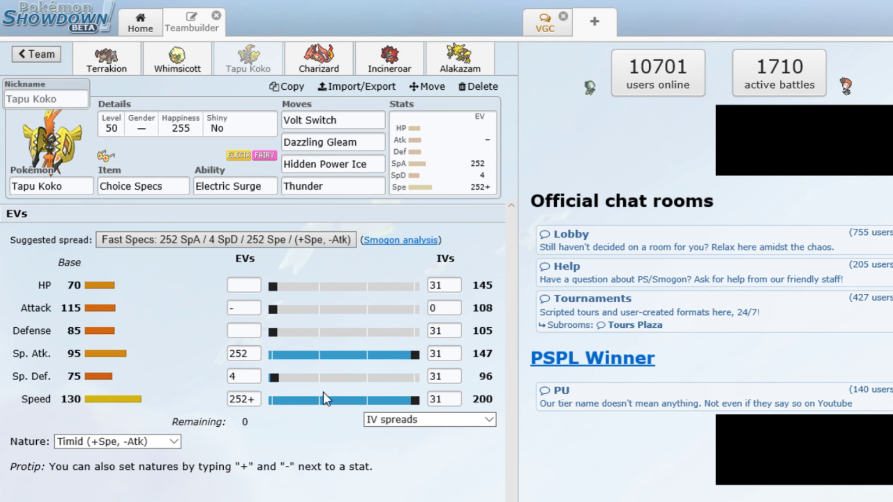
pyautogui.click(251, 378)
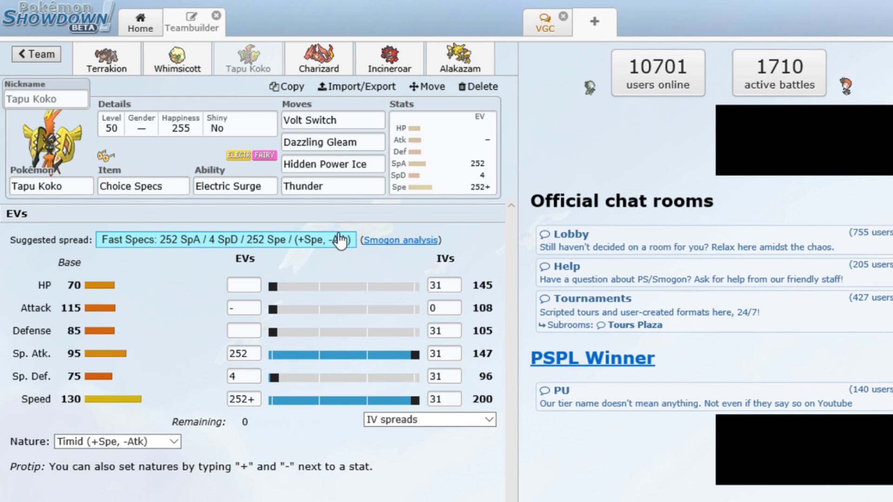
# Make Incineroar shiny in its details.
pyautogui.click(389, 68)
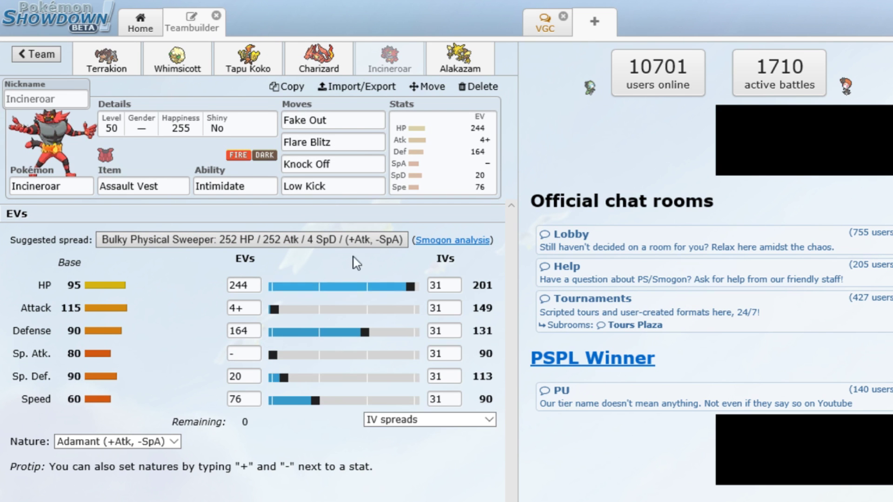
pyautogui.click(150, 120)
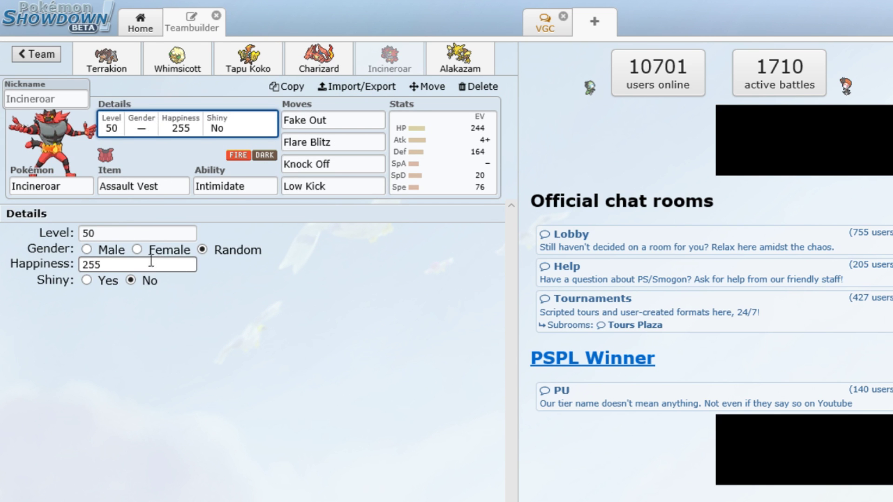
pyautogui.click(86, 280)
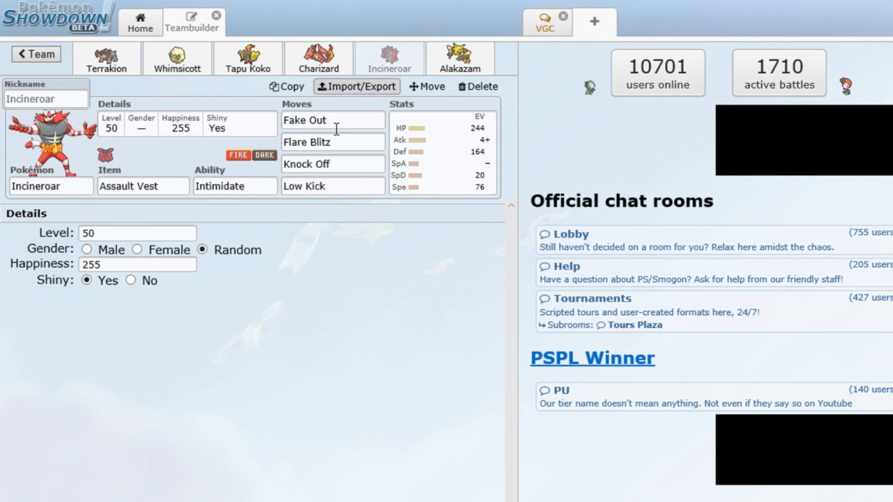
# Look at Alakazam's details and the overview of the whole team.
pyautogui.click(453, 65)
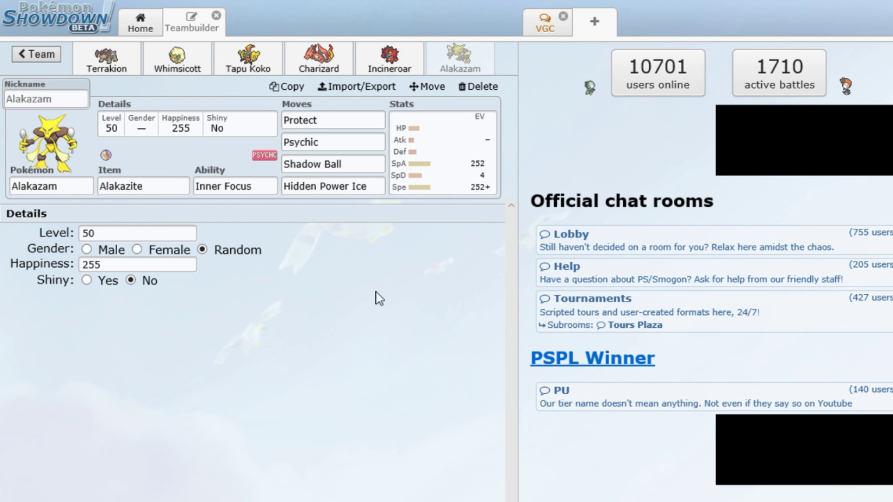
pyautogui.click(36, 54)
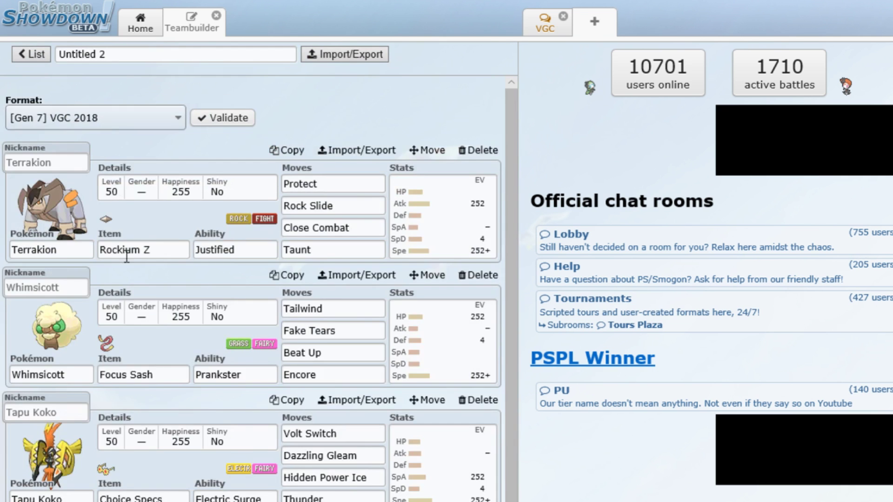
pyautogui.scroll(-3, 126, 256)
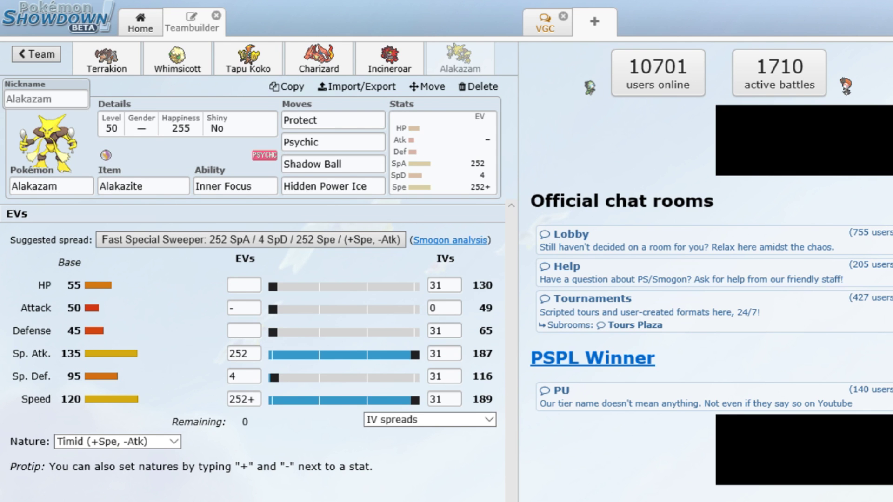
# Change the Alakazam team member to its mega form, Alakazam-Mega.
pyautogui.click(79, 189)
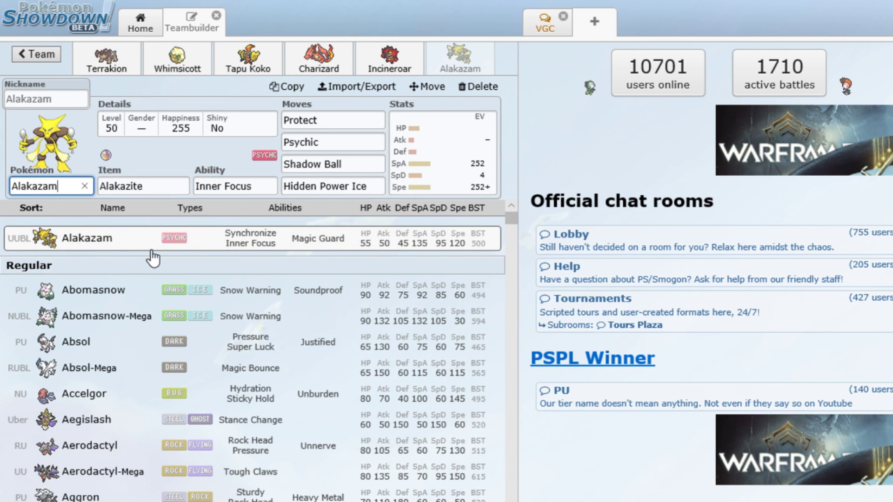
pyautogui.write('-')
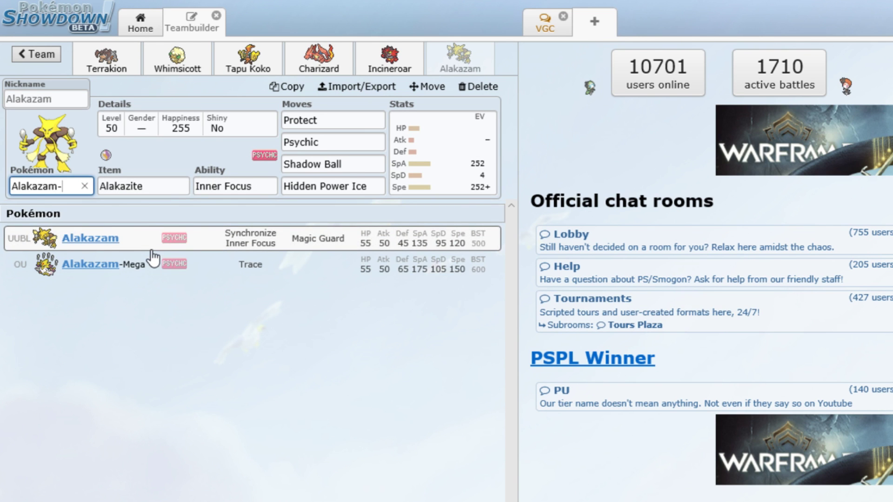
pyautogui.click(207, 270)
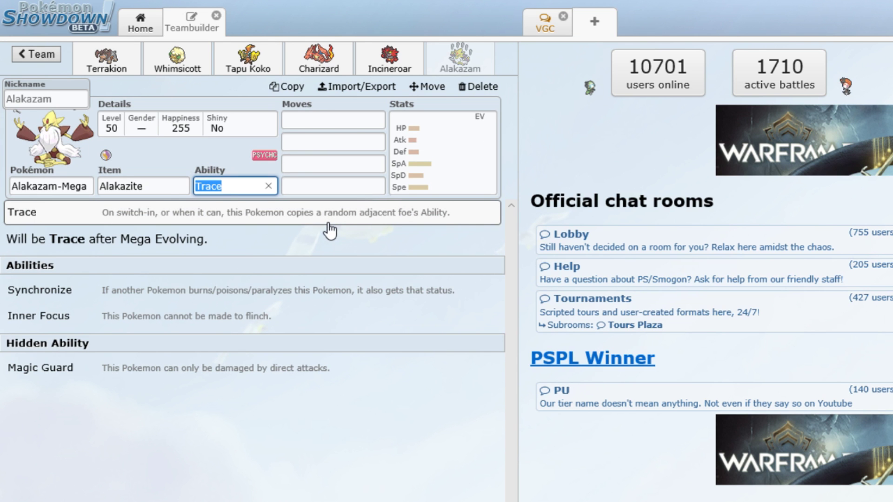
# Give Alakazam-Mega the move Protect in its first move slot.
pyautogui.click(340, 122)
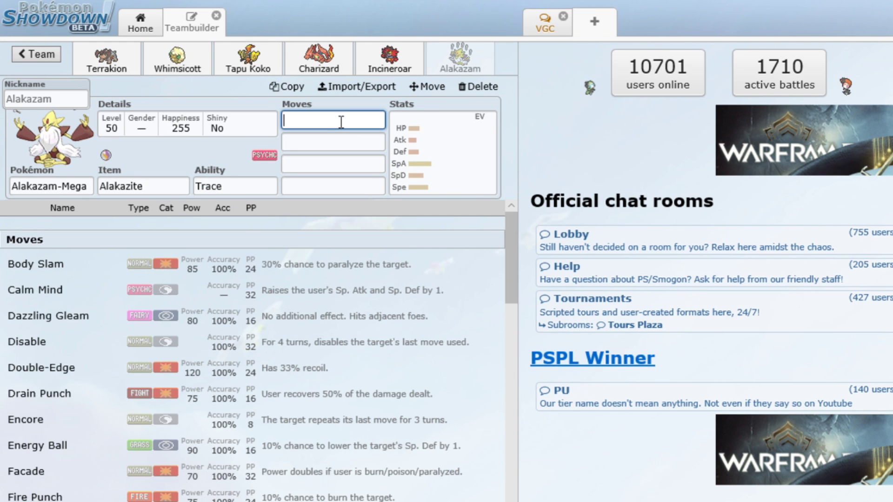
pyautogui.write('port')
pyautogui.press('BackSpace')
pyautogui.press('BackSpace')
pyautogui.write('ro')
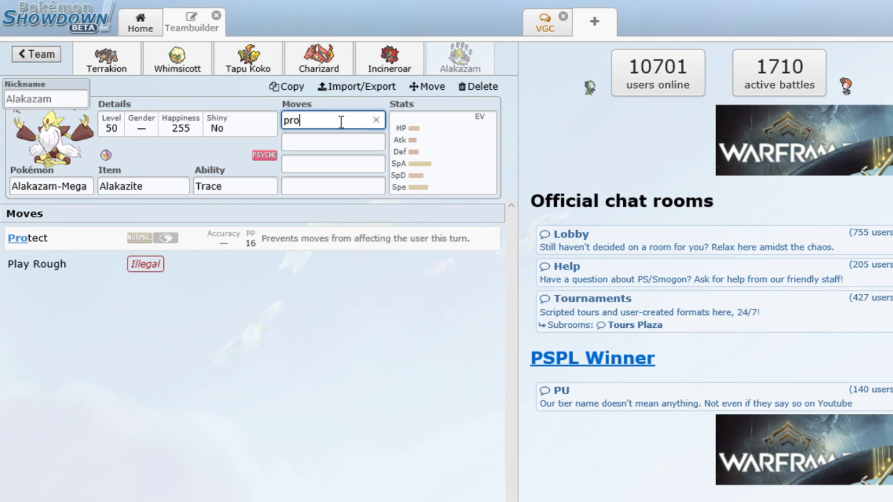
pyautogui.press('Return')
# Set Alakazam-Mega's second and third moves to Psychic and Shadow Ball.
pyautogui.write('psych')
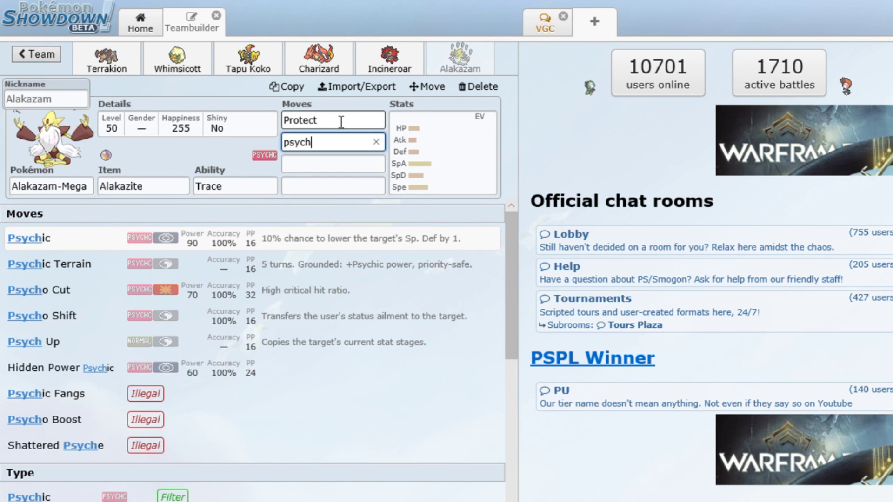
pyautogui.press('Return')
pyautogui.write('sha')
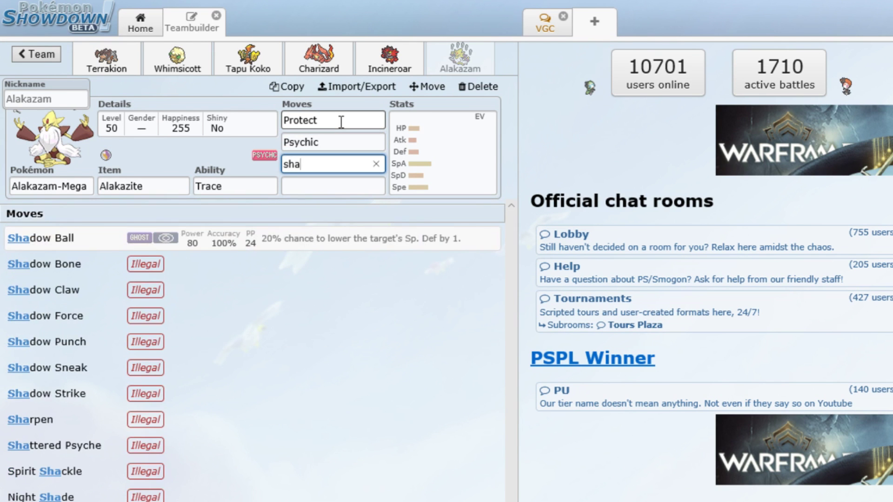
pyautogui.write('dow')
pyautogui.press('Return')
# Set Alakazam-Mega's fourth move to Hidden Power Ice and apply the suggested spread of 252 SpA / 4 SpD / 252 Spe (+Spe, -Atk).
pyautogui.write('hidden ice')
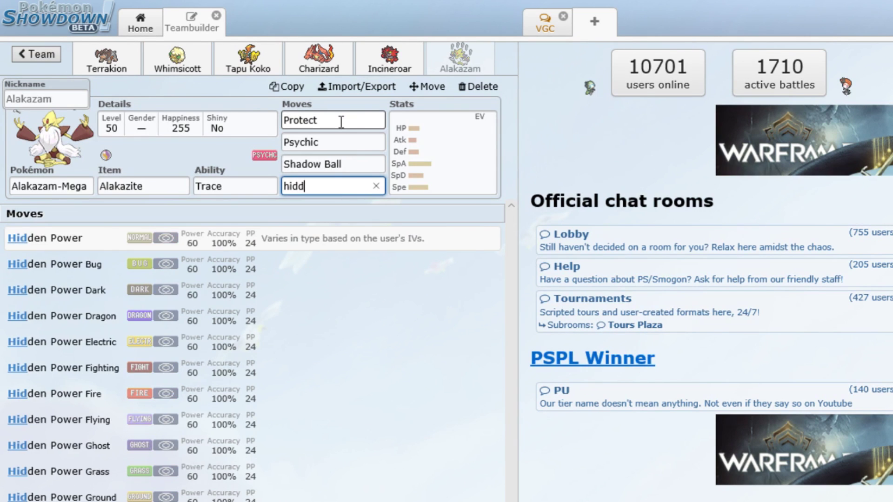
pyautogui.press('BackSpace')
pyautogui.press('BackSpace')
pyautogui.press('BackSpace')
pyautogui.press('BackSpace')
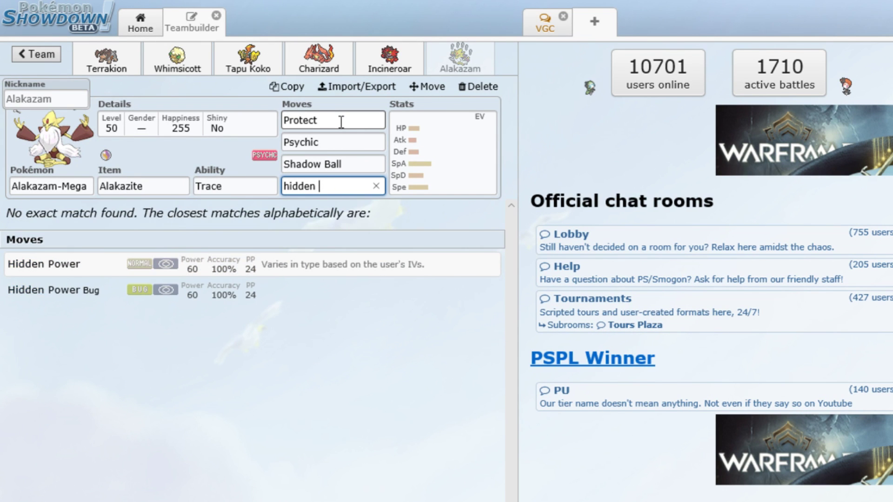
pyautogui.write('power ice')
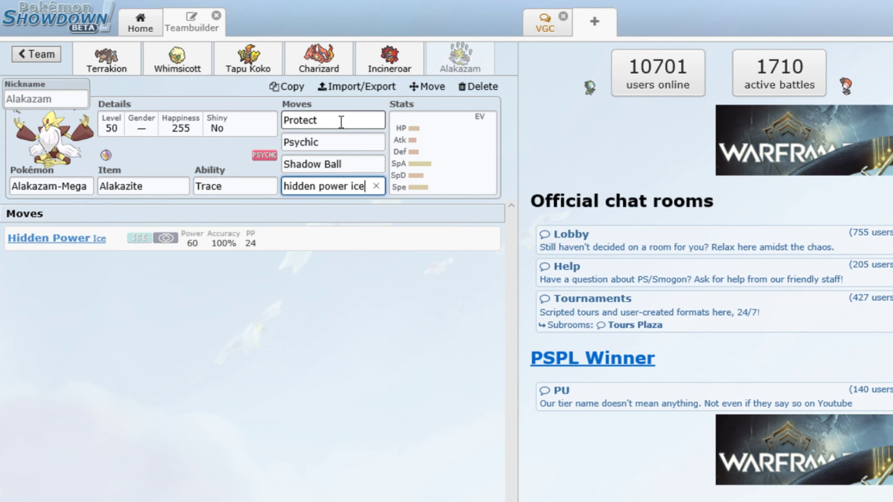
pyautogui.press('Return')
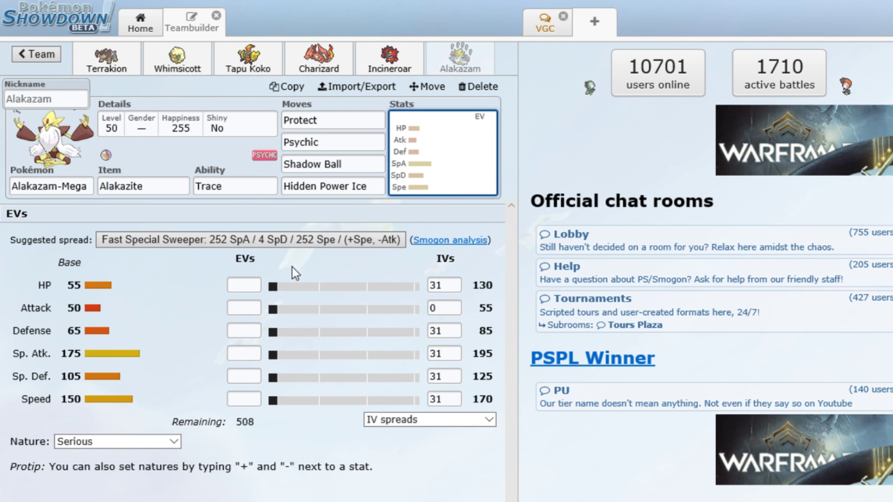
pyautogui.click(260, 240)
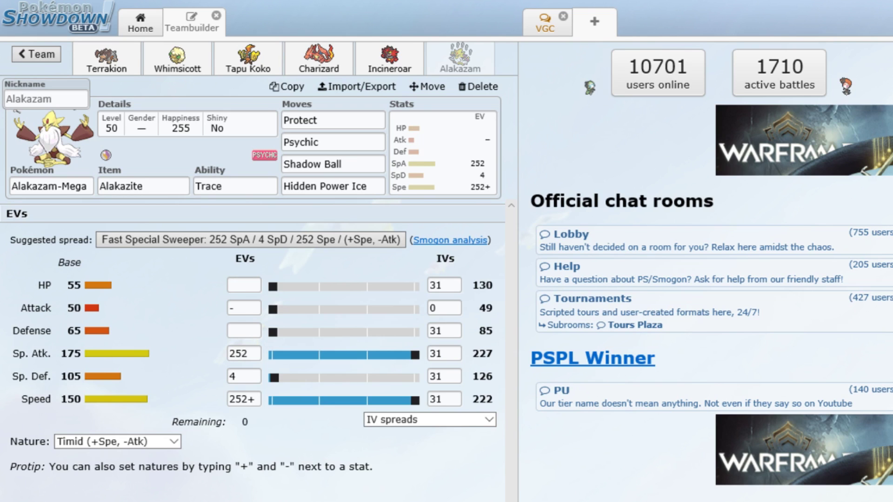